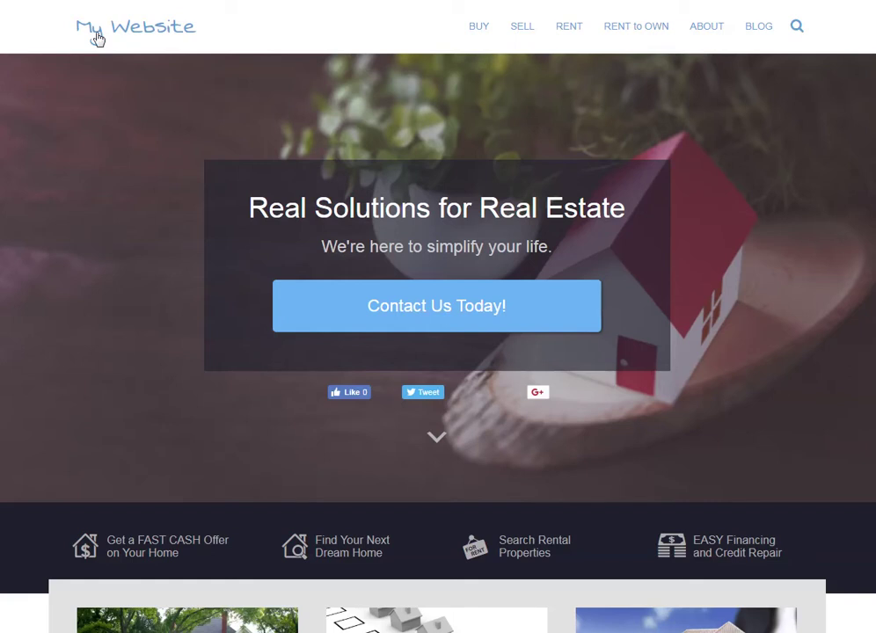
Step: Go to BUY > Browse Homes For Sale to show the Current Homes for Sale listings
mouse_move(489, 39)
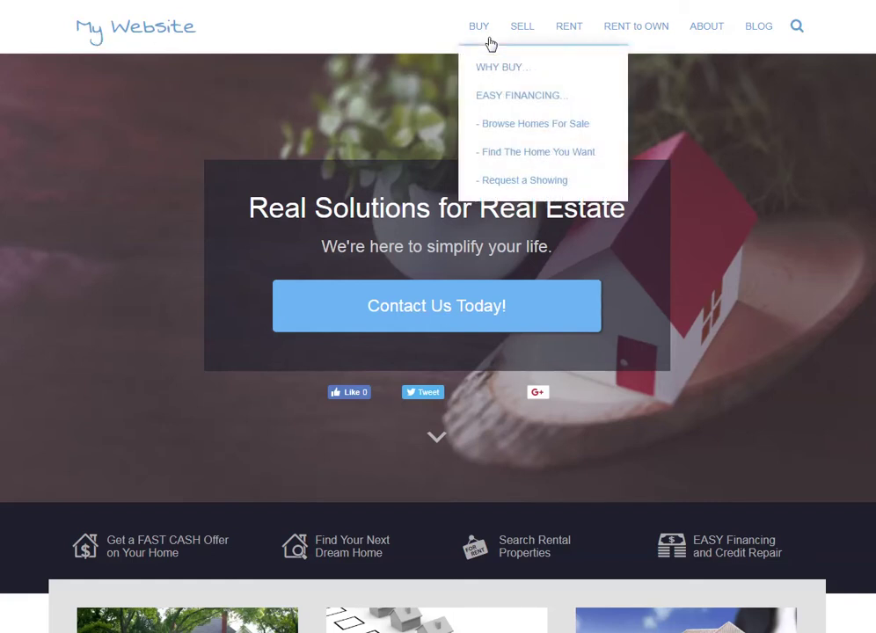
click(519, 130)
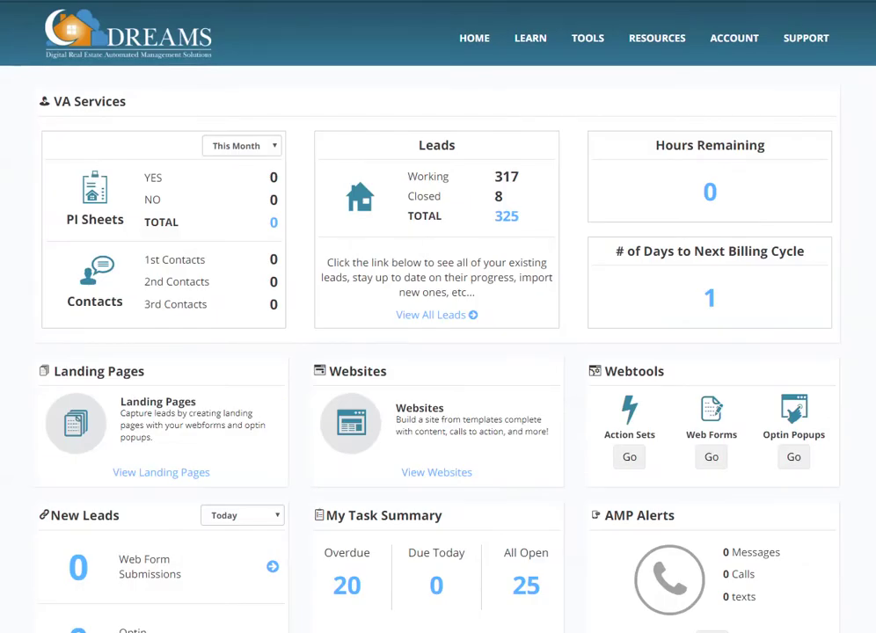
click(578, 39)
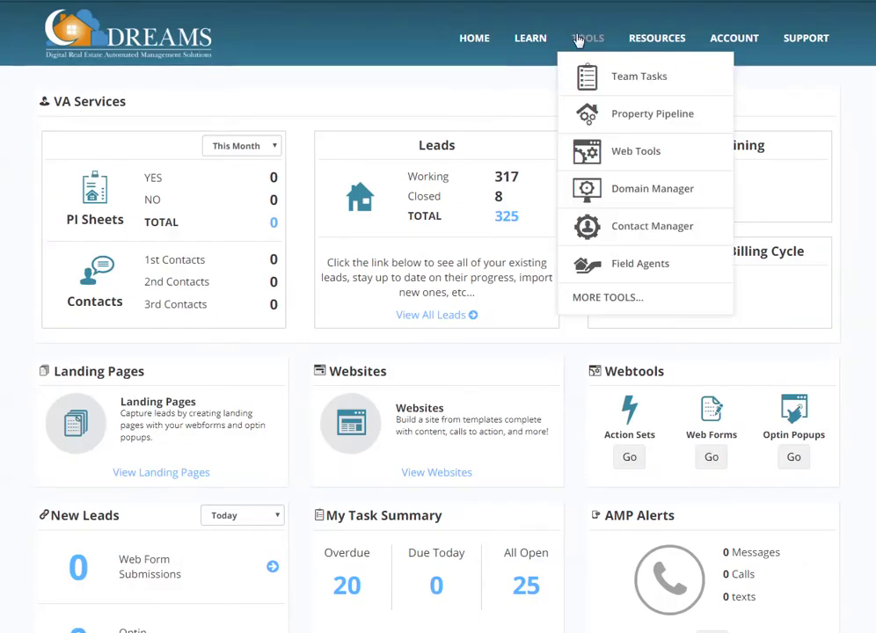
click(631, 116)
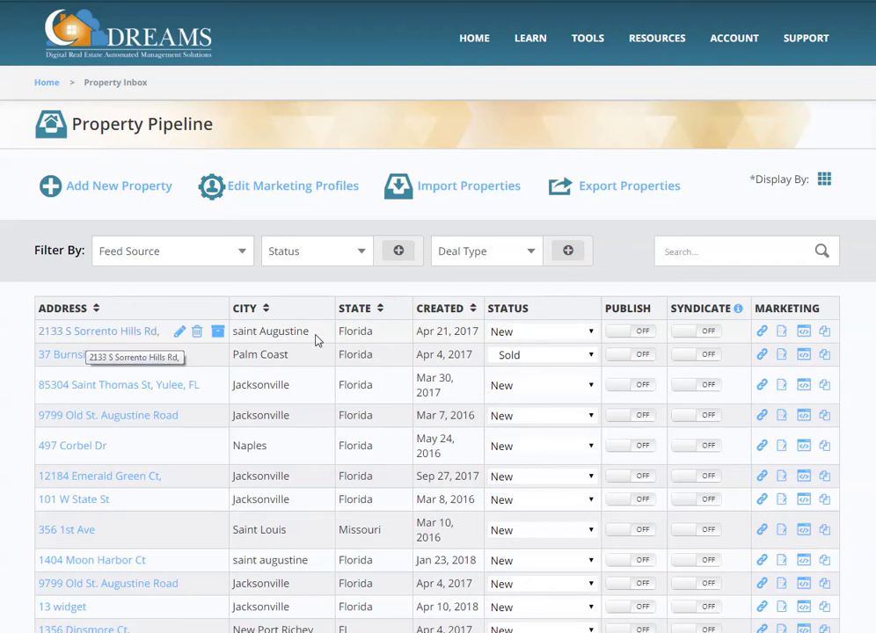
click(152, 333)
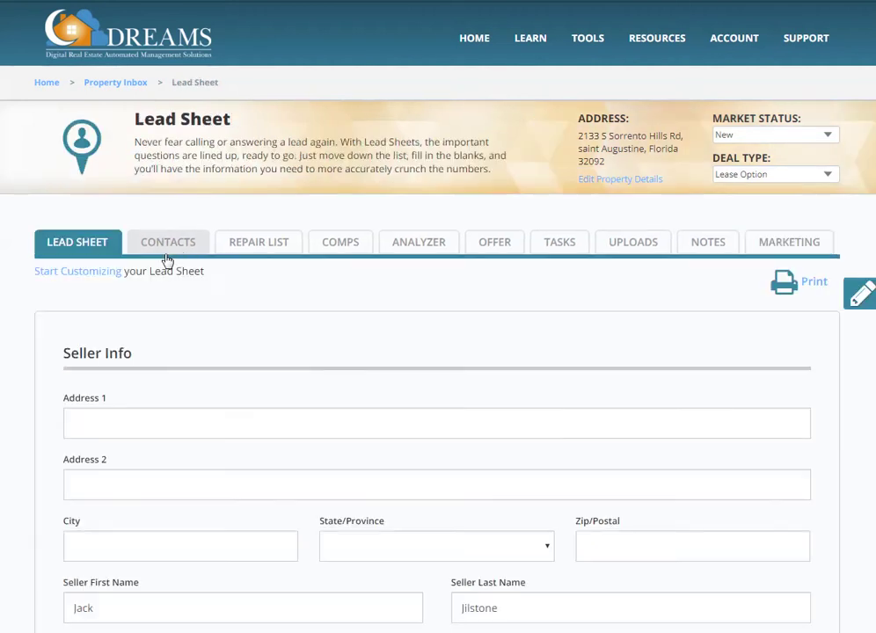
click(190, 254)
click(282, 249)
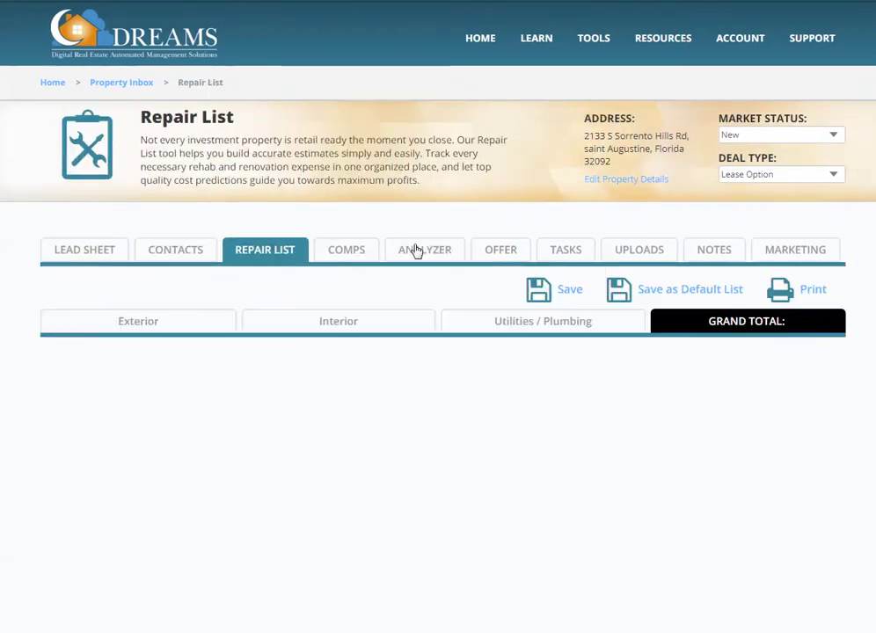
click(777, 255)
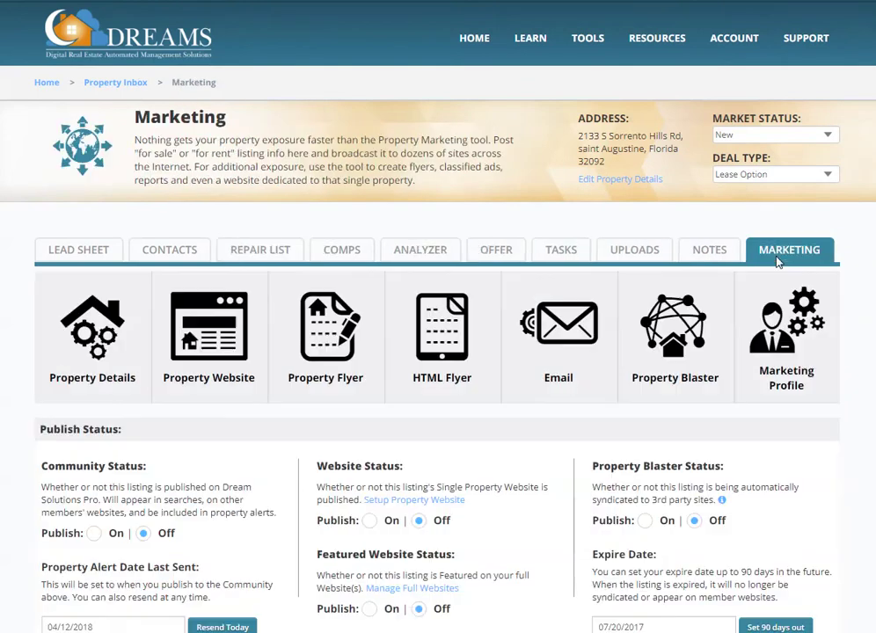
Step: In Property Details, switch the Featured Website Status publish setting to On
click(111, 352)
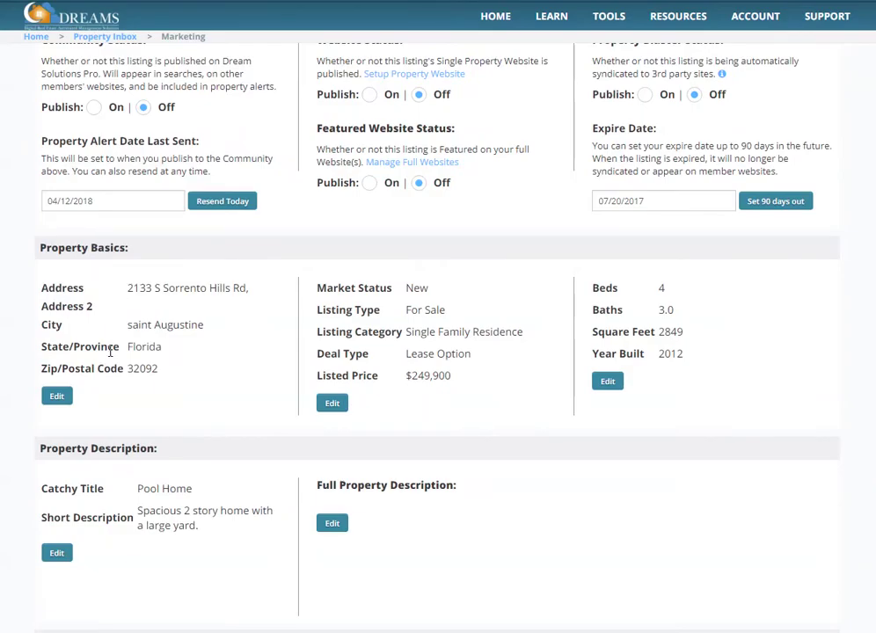
scroll(110, 350, up, 3)
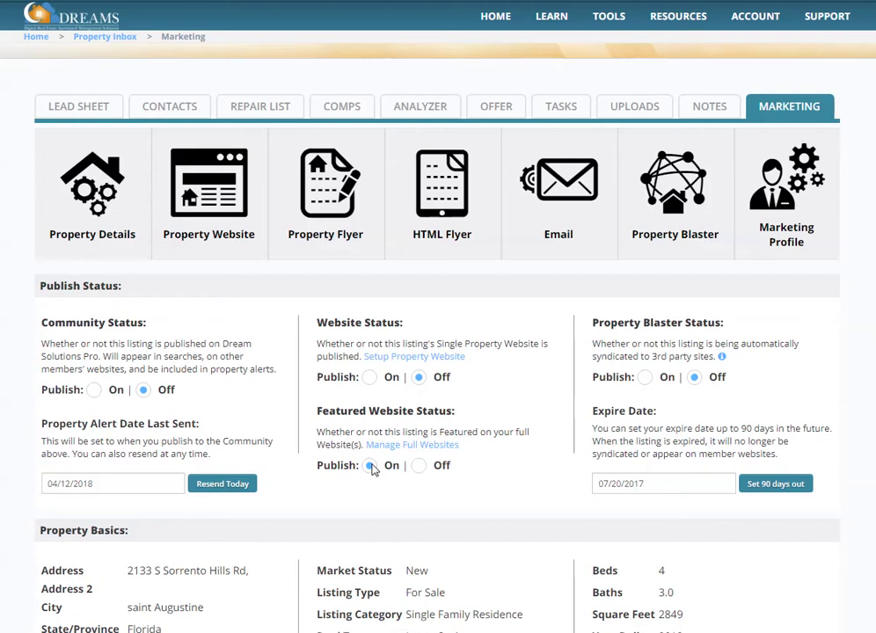
scroll(373, 470, down, 2)
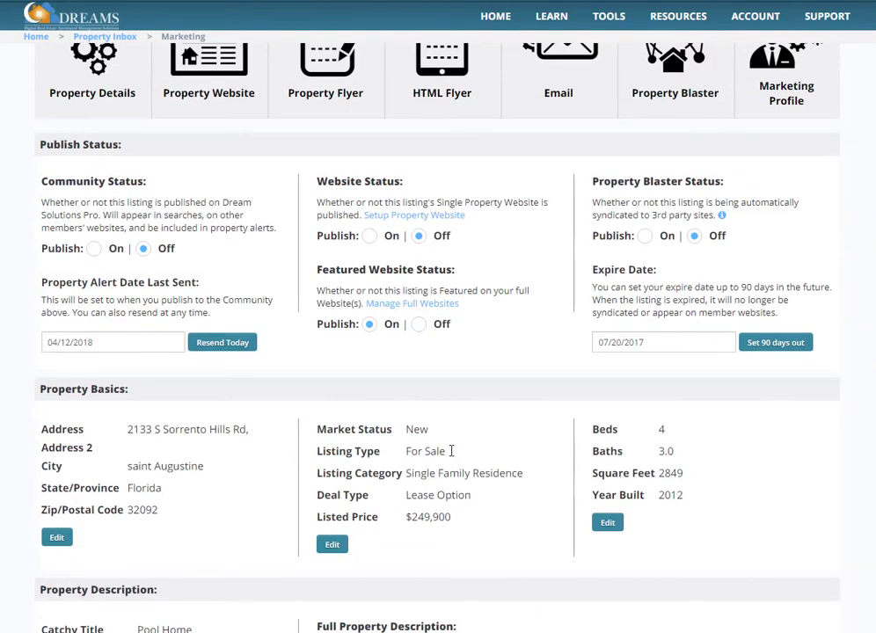
scroll(708, 470, down, 3)
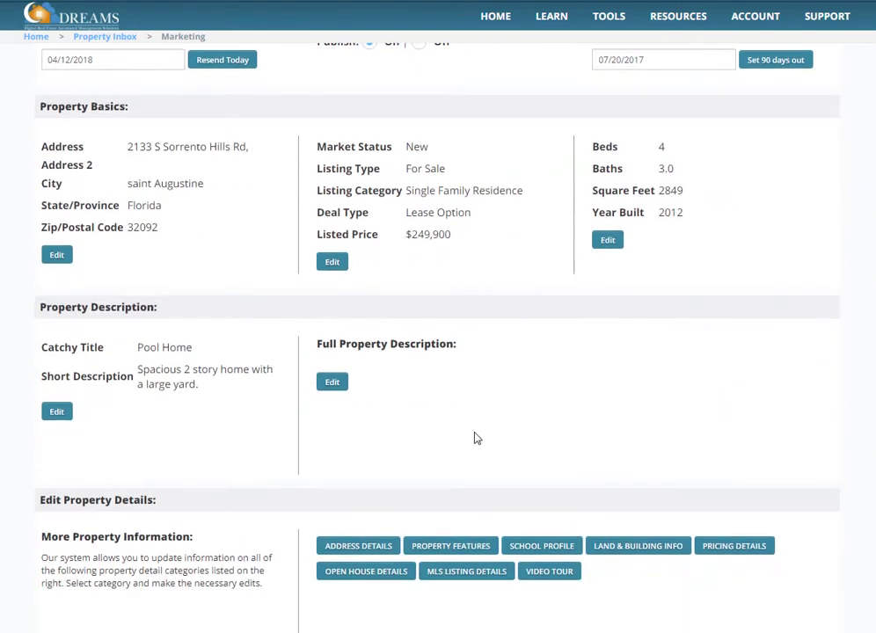
Step: Save 'My Full description' as the Full Property Description and show the Property Features checklist
click(329, 383)
click(361, 389)
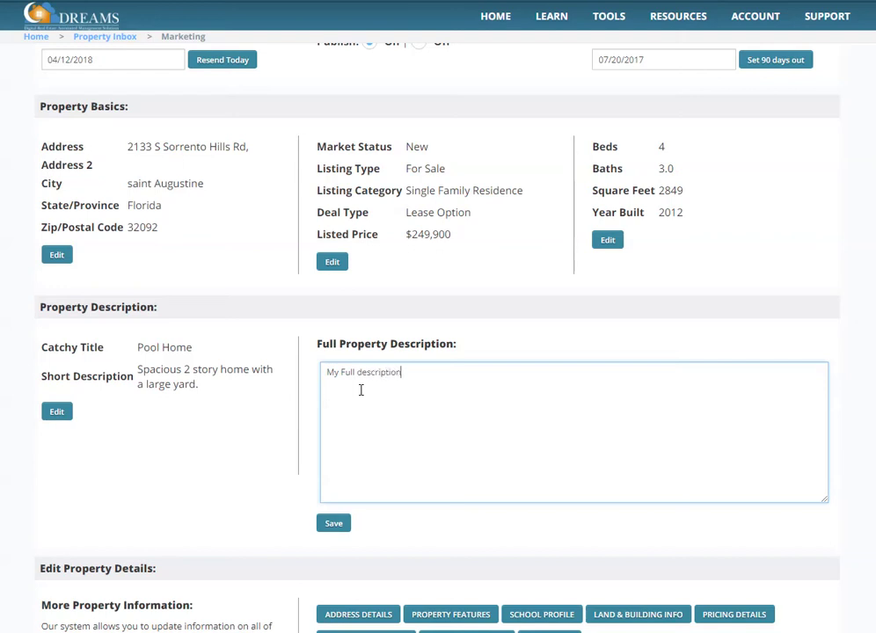
text(My Full description)
click(332, 526)
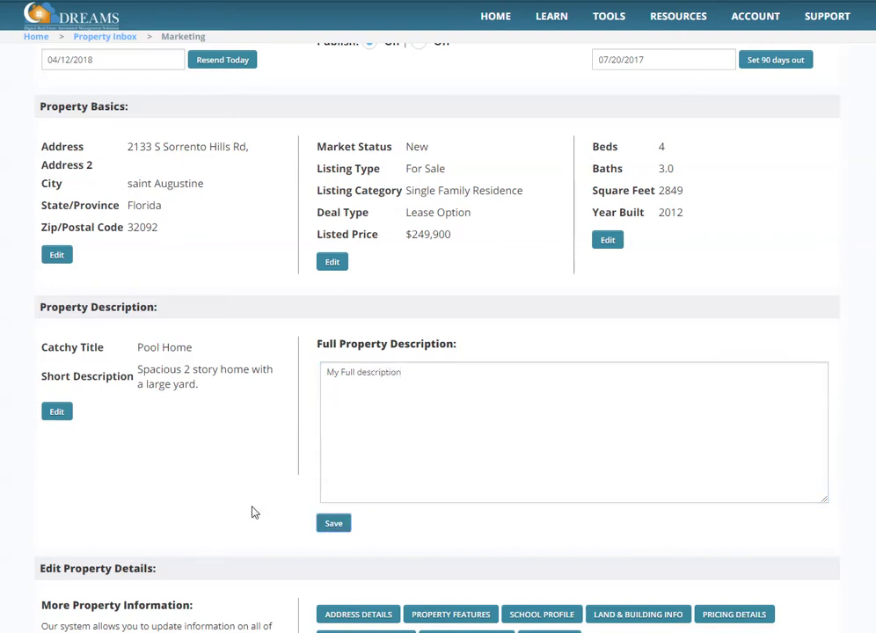
scroll(249, 510, down, 2)
click(449, 341)
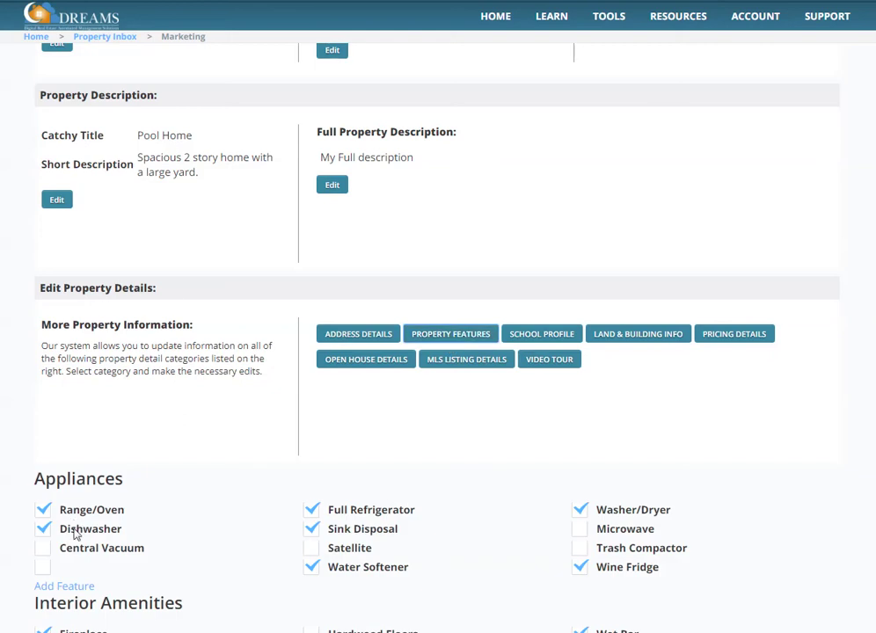
Step: Check Security System under Interior Amenities and move the Front of House image below 046.JPG
scroll(655, 521, down, 3)
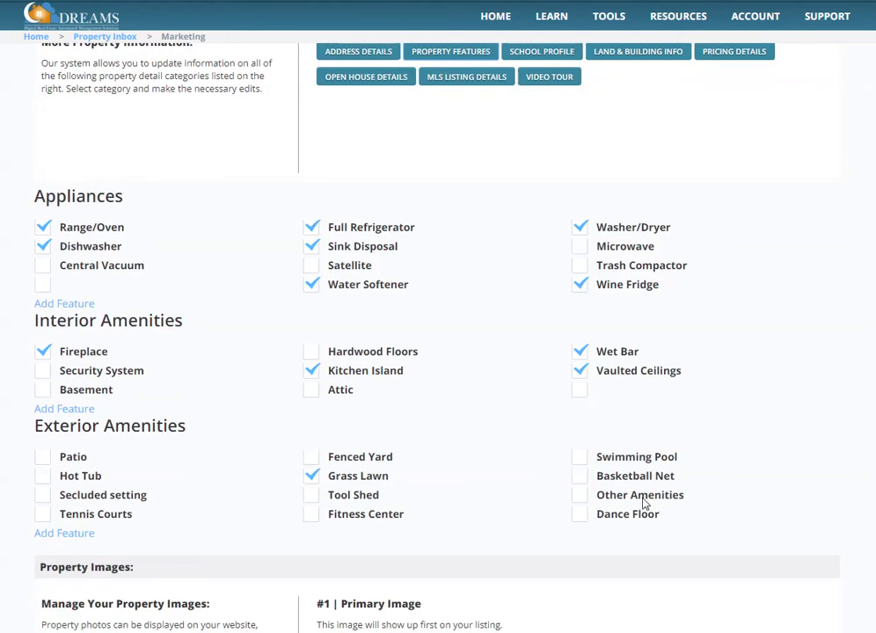
click(43, 374)
scroll(222, 357, down, 3)
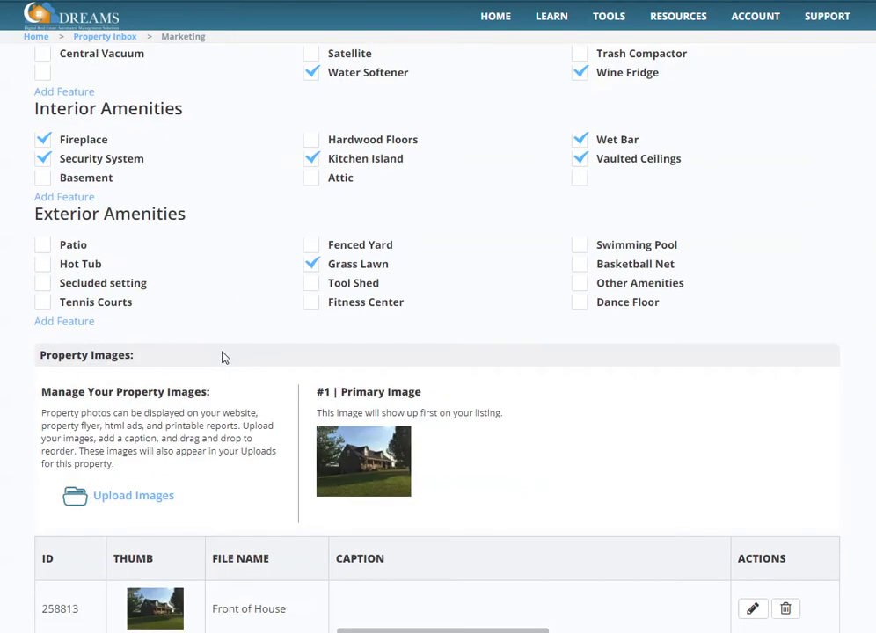
scroll(222, 357, down, 3)
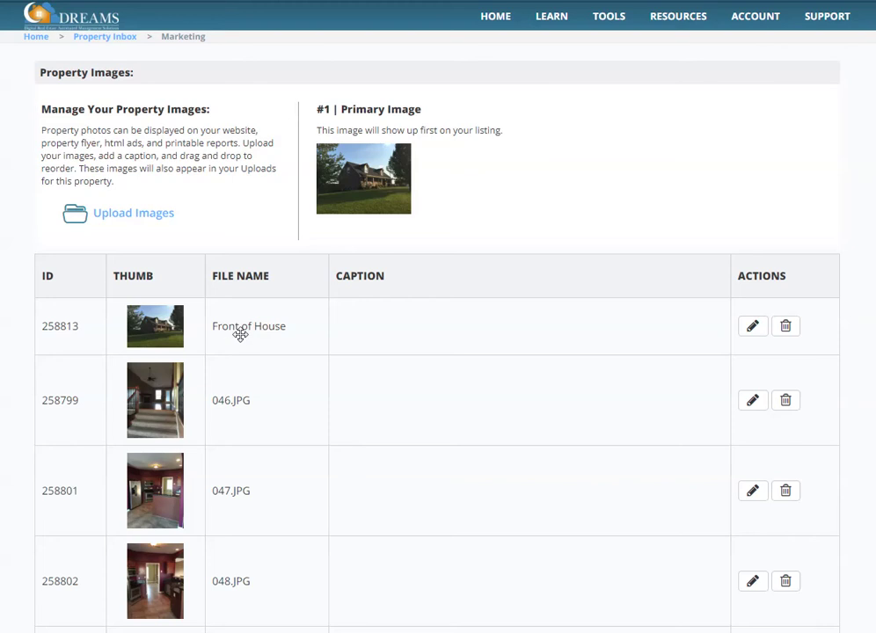
drag(239, 327, 269, 313)
mouse_move(78, 332)
mouse_down()
mouse_move(64, 401)
mouse_move(69, 329)
mouse_up()
scroll(517, 177, up, 10)
scroll(520, 173, up, 5)
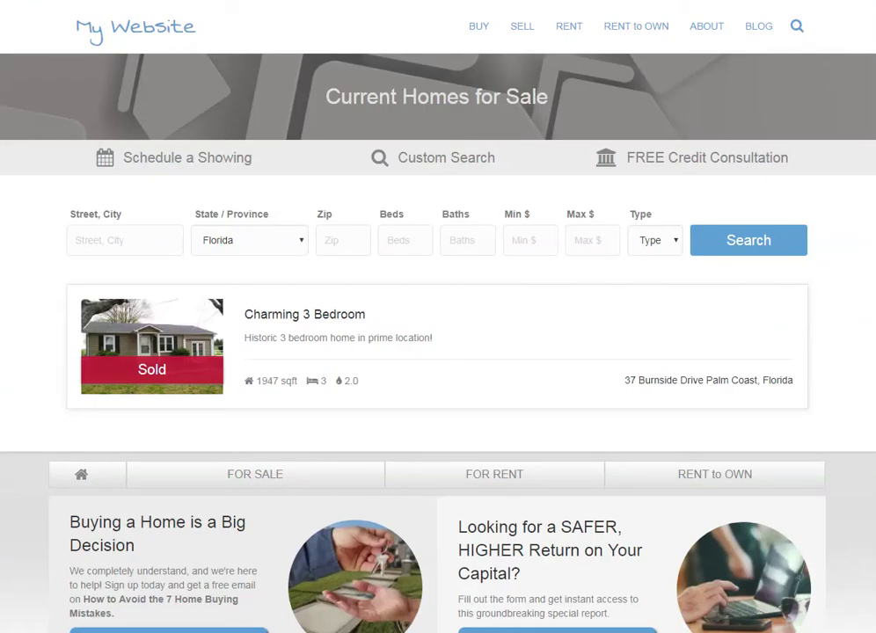
Step: Reload Current Homes for Sale so the New Pool Home lists above Charming 3 Bedroom
right_click(242, 25)
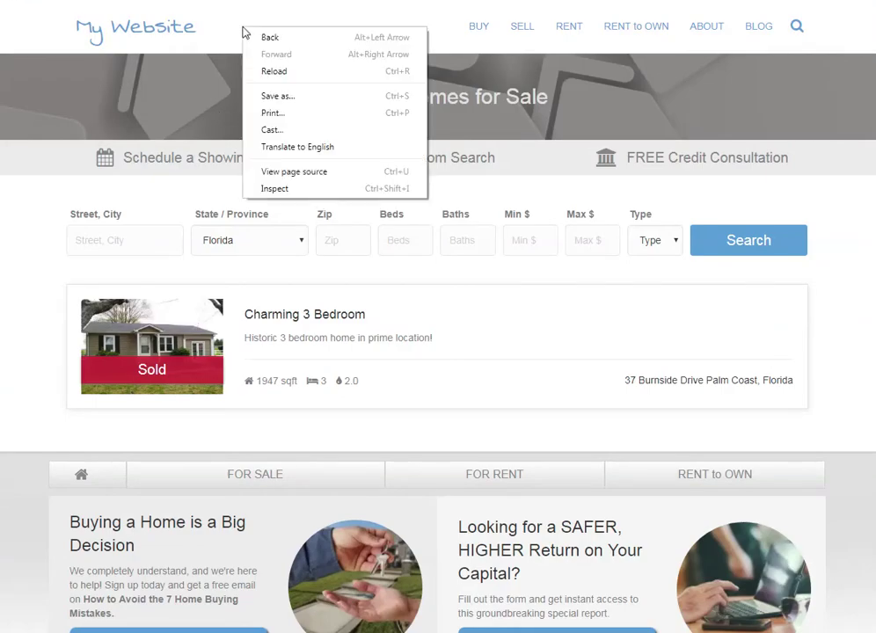
click(288, 78)
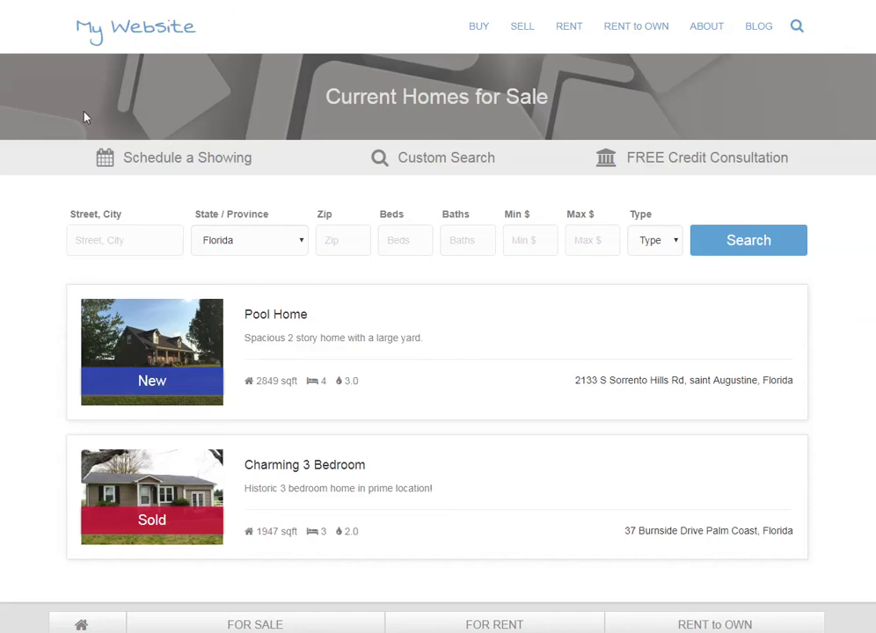
click(138, 2)
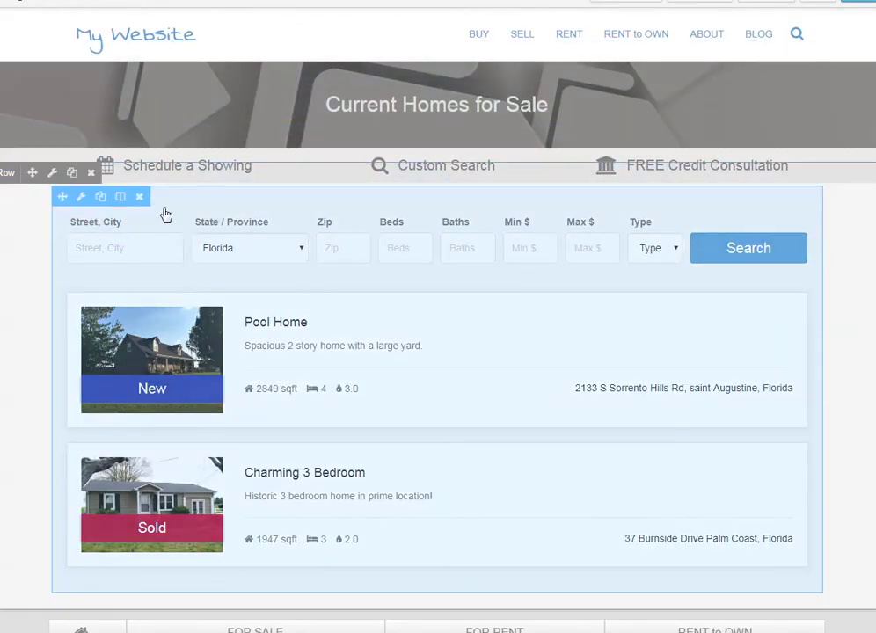
Step: Set Show Market Status Banners to No in the property search module's Properties settings
click(79, 199)
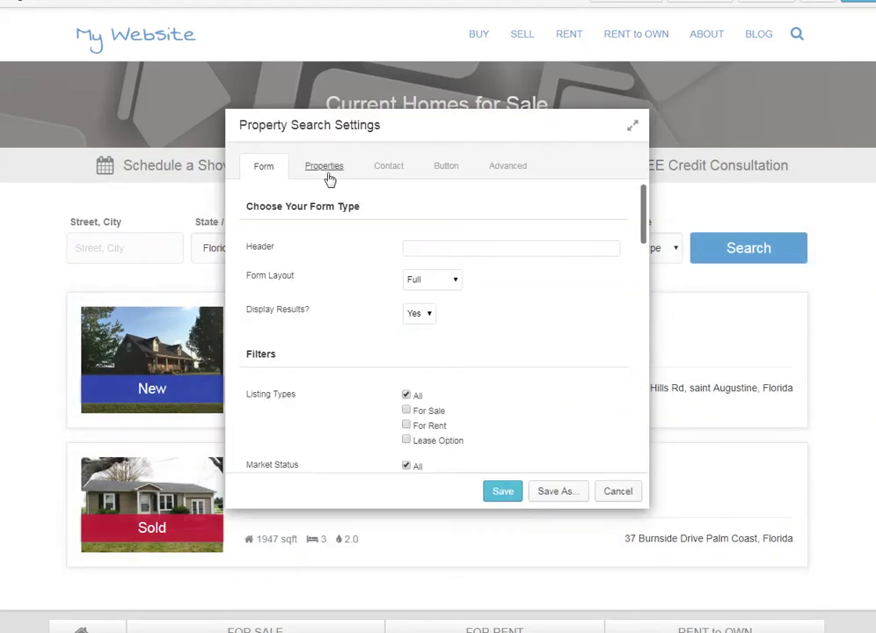
click(327, 177)
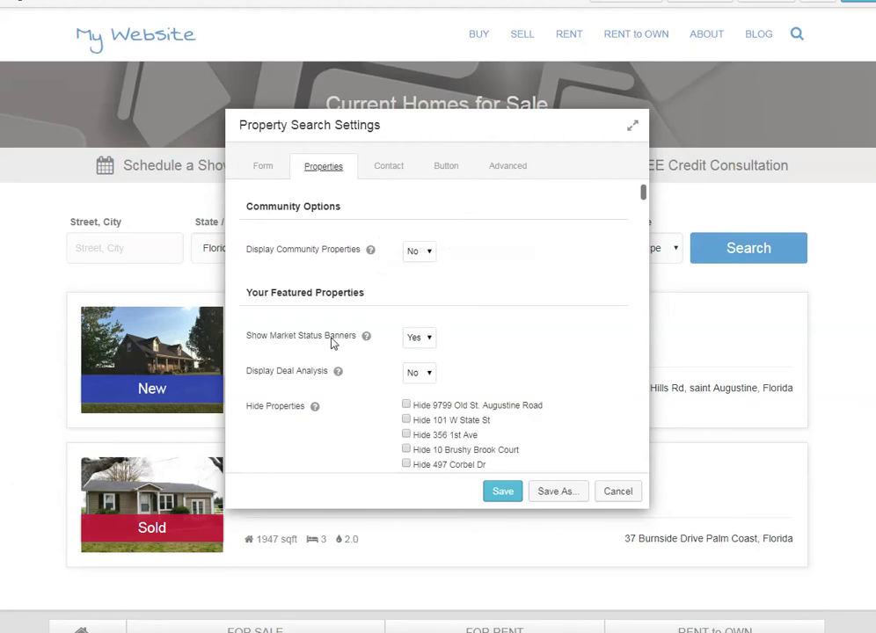
click(411, 337)
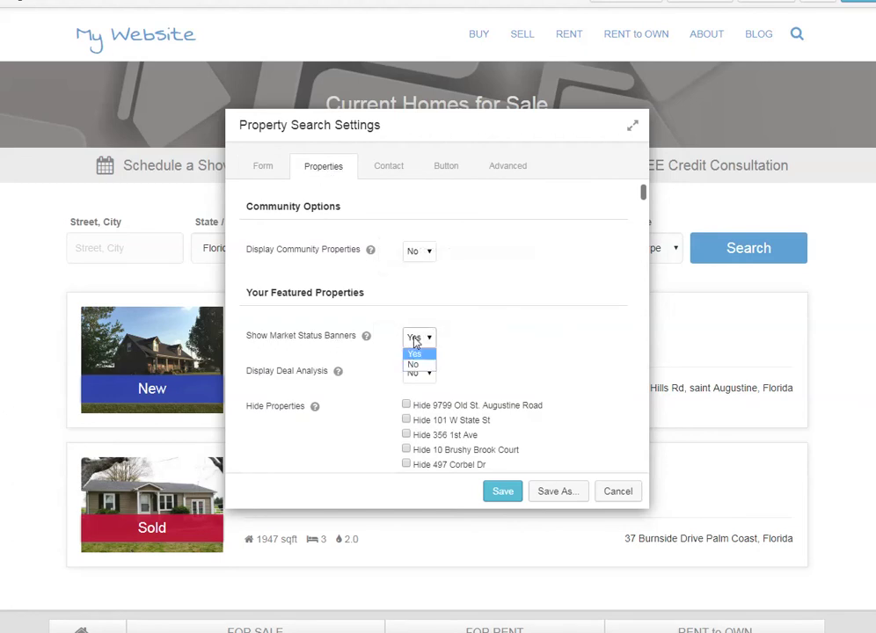
click(416, 366)
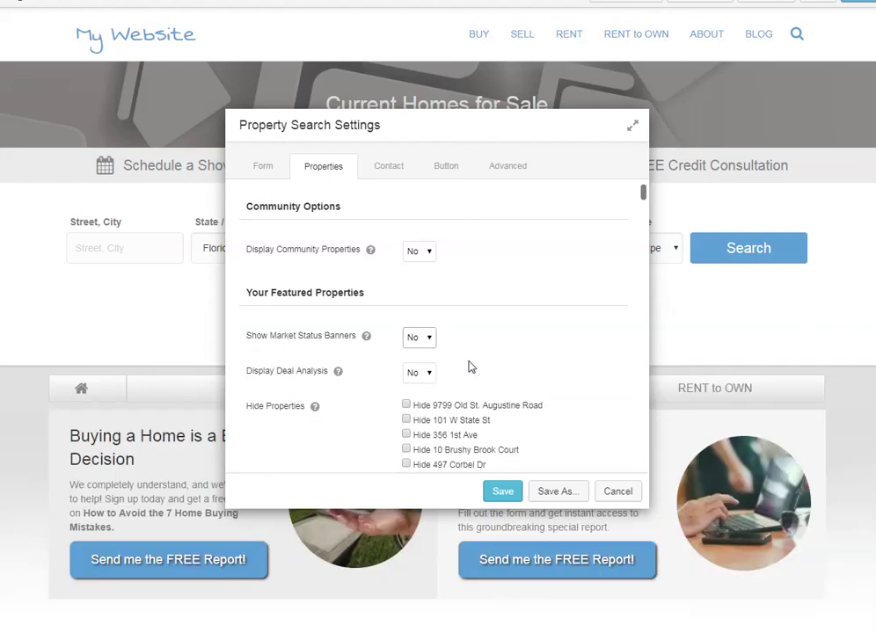
click(259, 171)
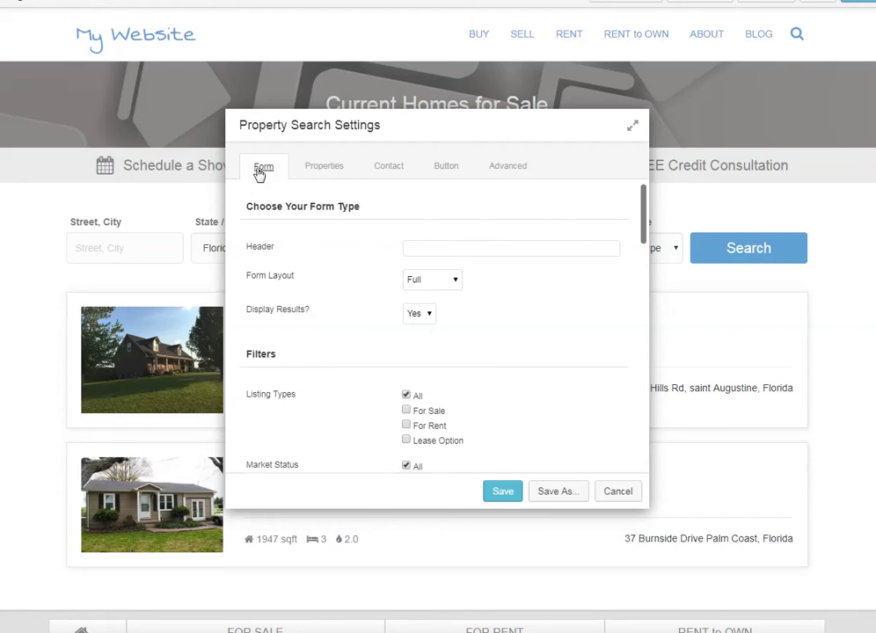
scroll(356, 404, down, 3)
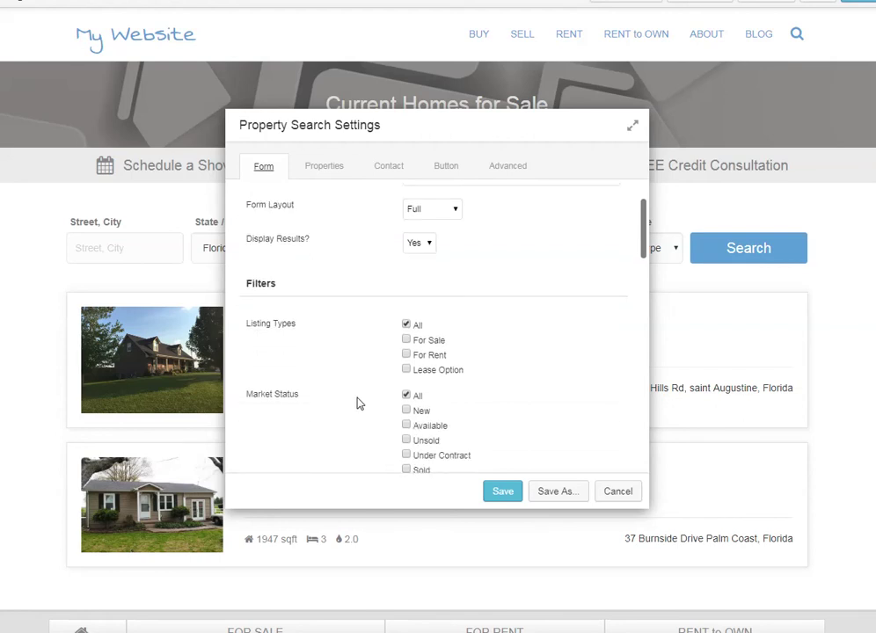